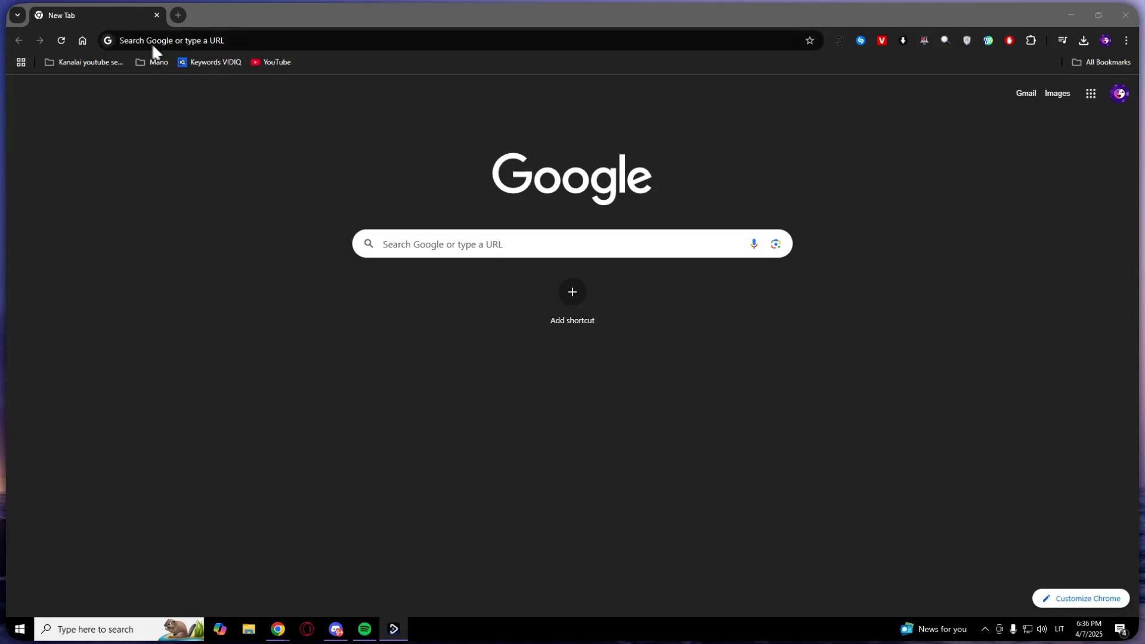
Search Google in Chrome for 'gmenu aoc'
{"action": "left_click", "coordinate": [205, 40]}
{"action": "type", "text": "gmenu aoc"}
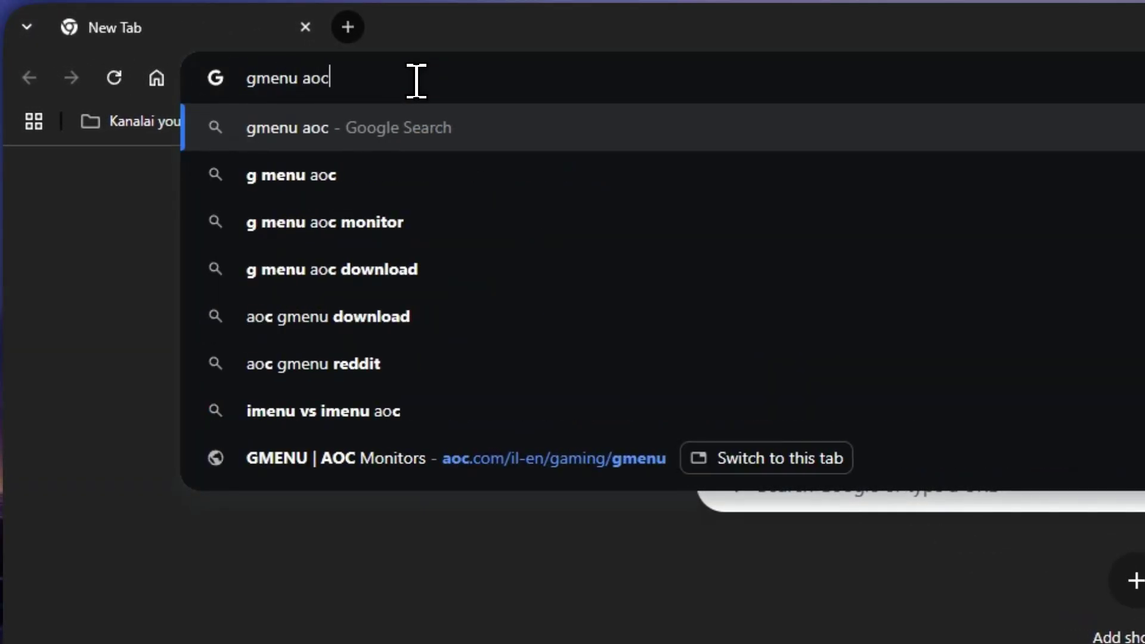
{"action": "key", "text": "Return"}
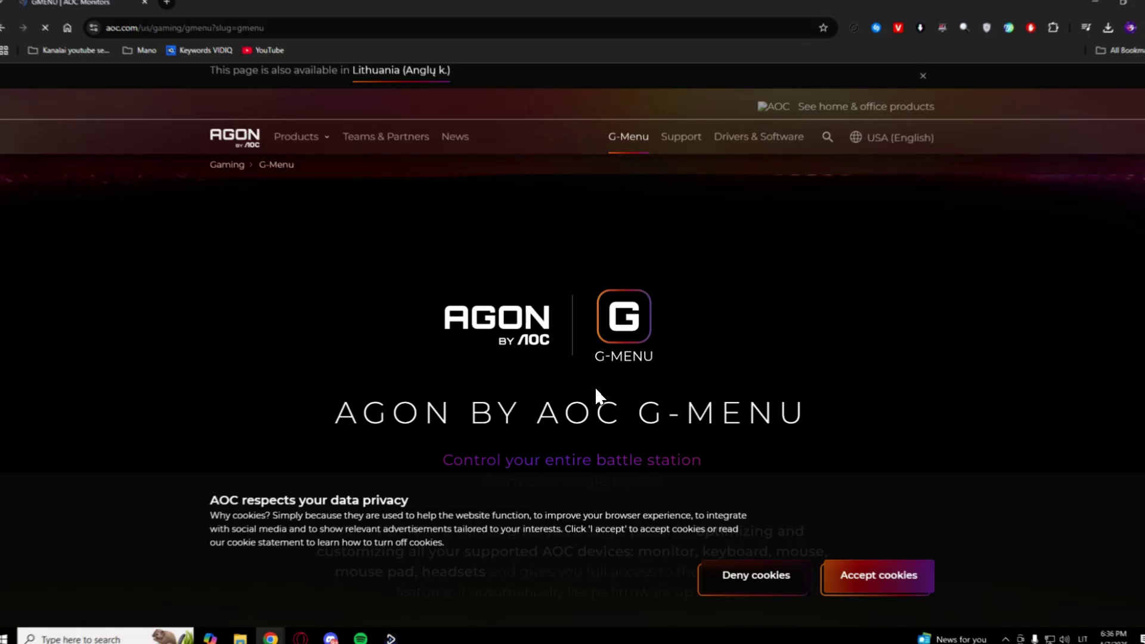
Download the G-Menu installer for Windows from the AOC page and save the file
{"action": "scroll", "coordinate": [776, 351], "scroll_direction": "down", "scroll_amount": 6}
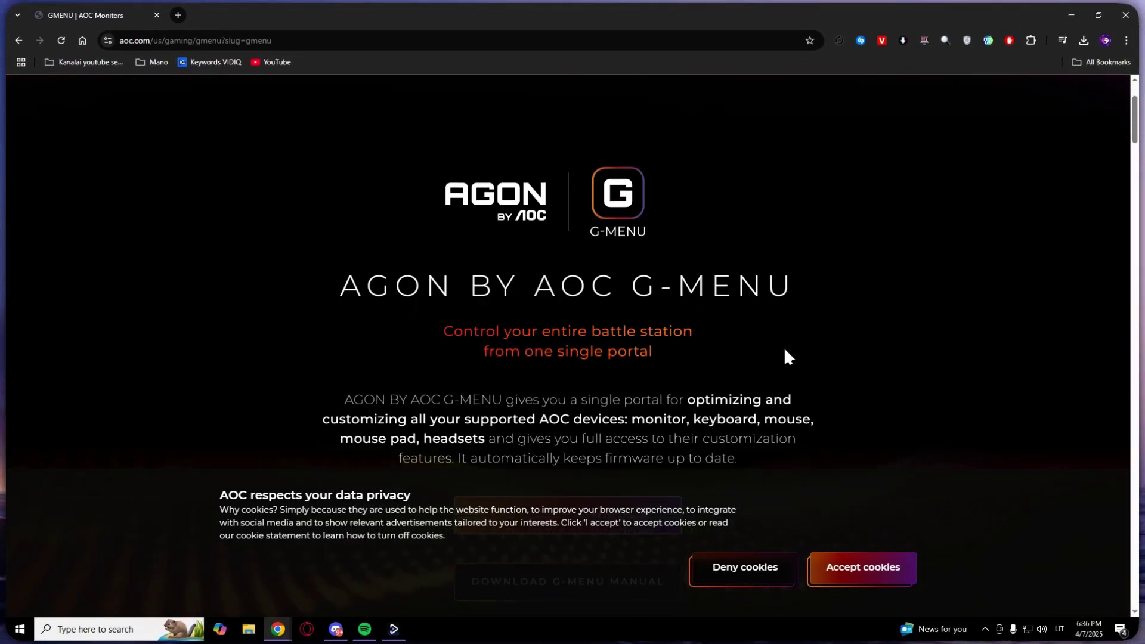
{"action": "scroll", "coordinate": [833, 332], "scroll_direction": "up", "scroll_amount": 2}
{"action": "scroll", "coordinate": [825, 328], "scroll_direction": "up", "scroll_amount": 3}
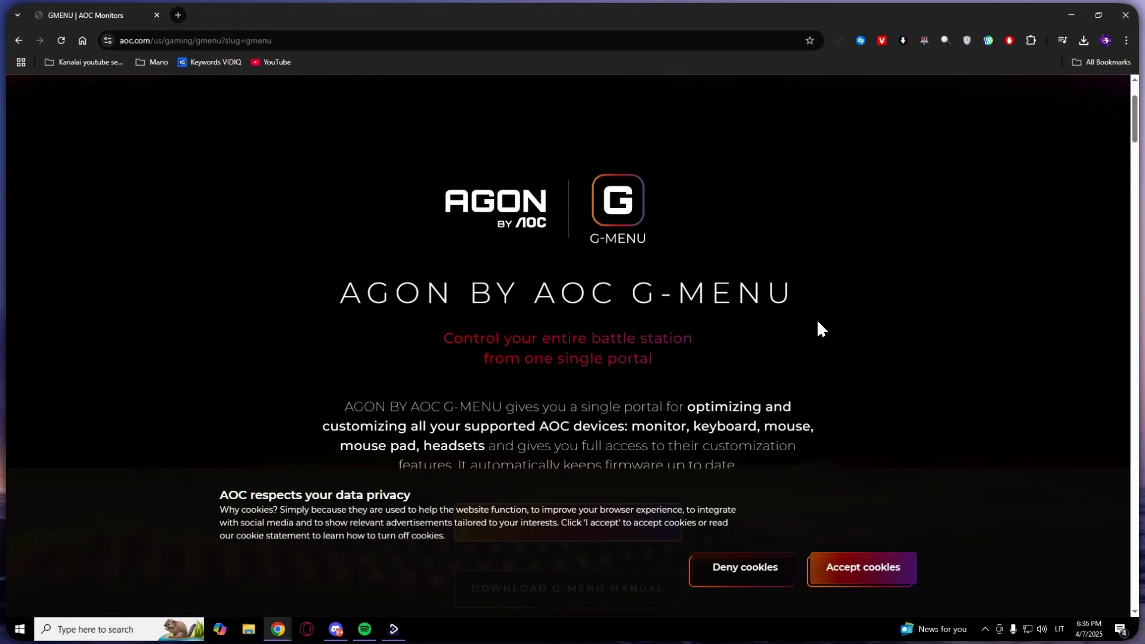
{"action": "scroll", "coordinate": [818, 317], "scroll_direction": "down", "scroll_amount": 4}
{"action": "scroll", "coordinate": [868, 335], "scroll_direction": "down", "scroll_amount": 1}
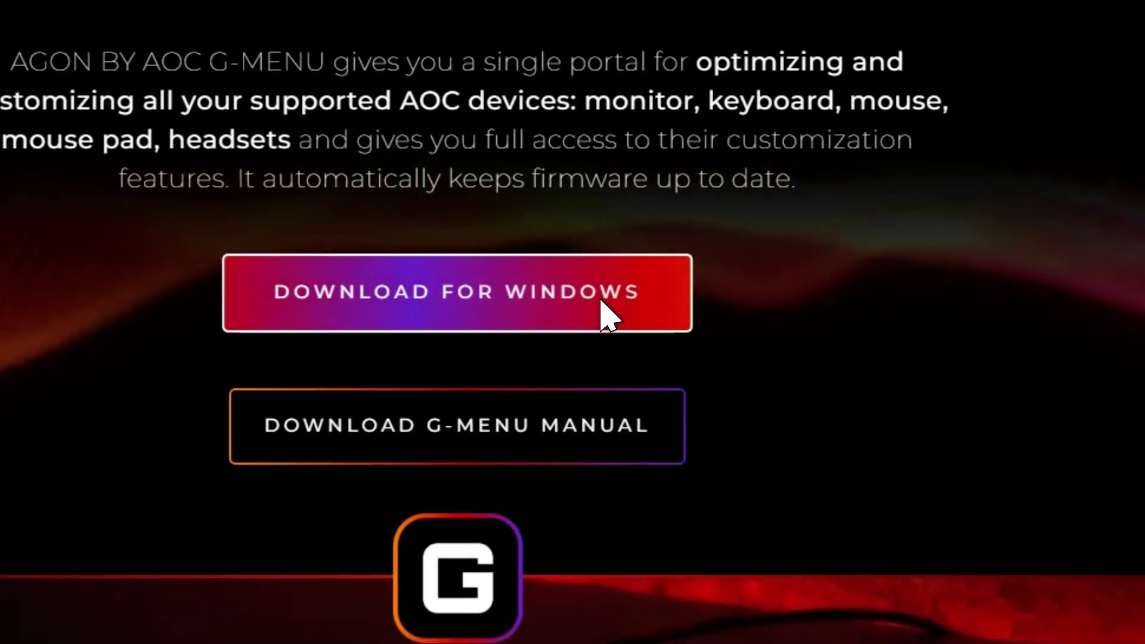
{"action": "left_click", "coordinate": [602, 307]}
{"action": "left_click", "coordinate": [656, 557]}
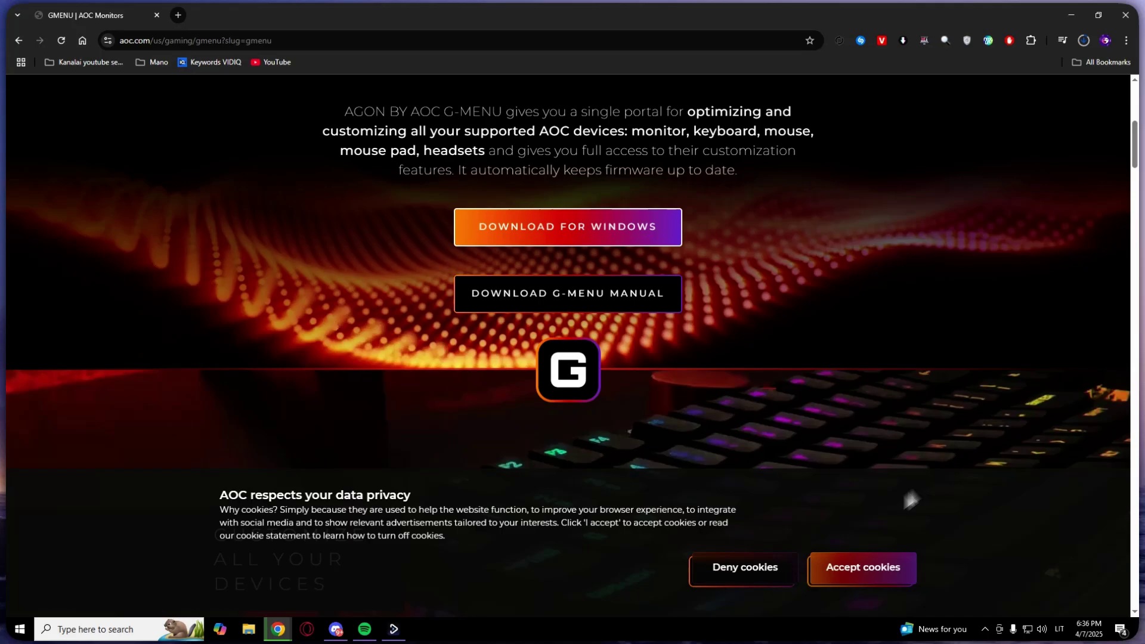
Accept the AOC site's cookies and check the installer in Chrome's downloads list
{"action": "scroll", "coordinate": [1095, 113], "scroll_direction": "up", "scroll_amount": 2}
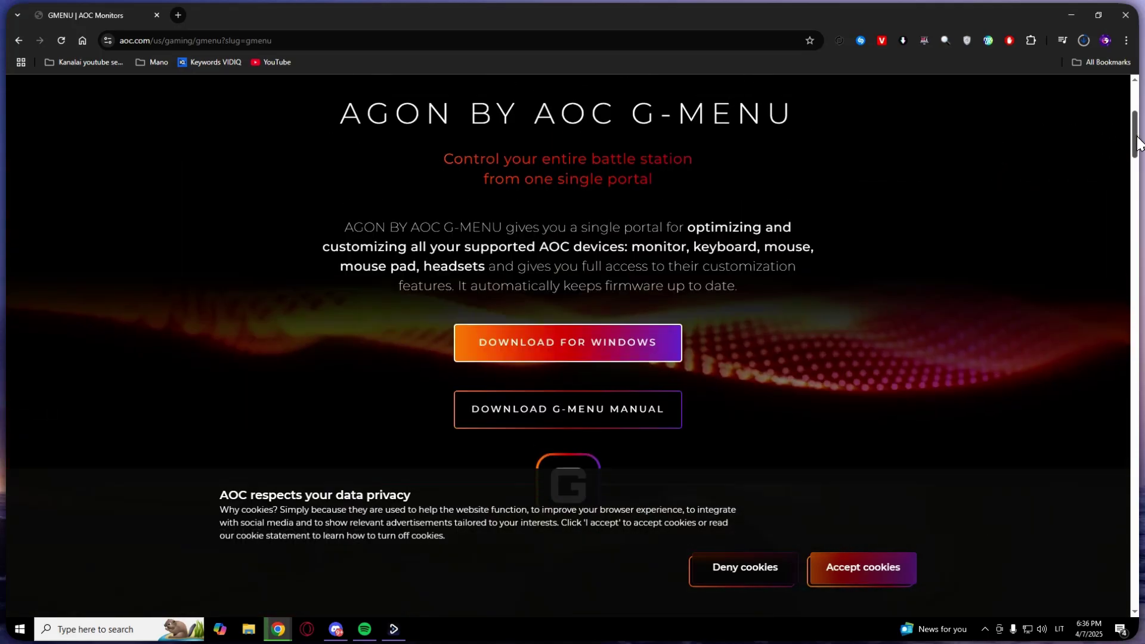
{"action": "scroll", "coordinate": [910, 292], "scroll_direction": "down", "scroll_amount": 10}
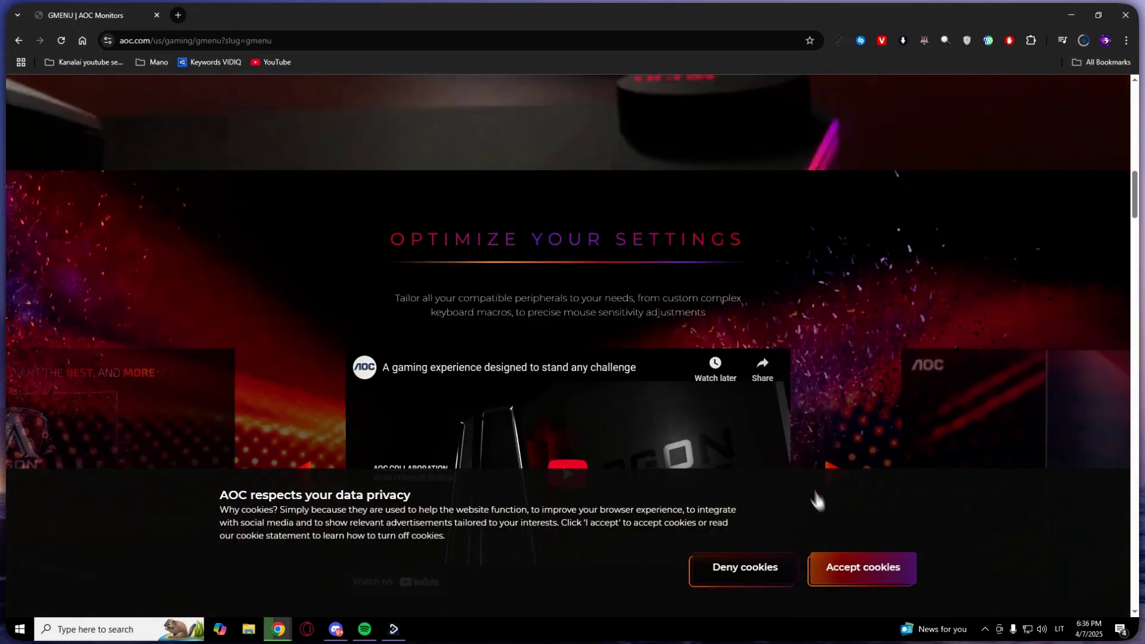
{"action": "left_click", "coordinate": [851, 573]}
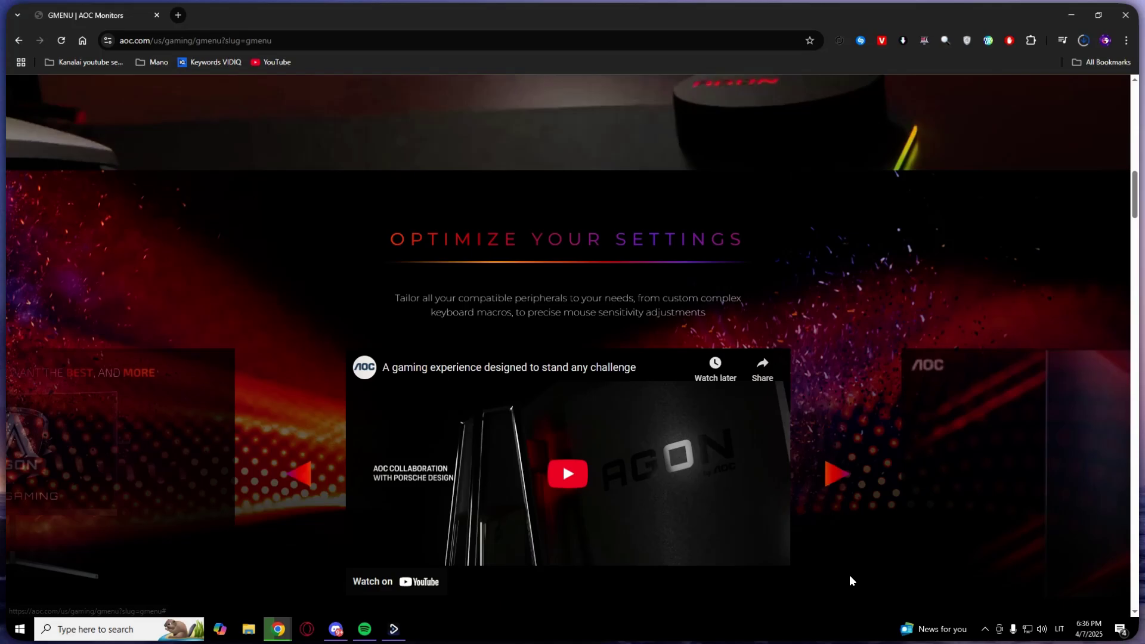
{"action": "scroll", "coordinate": [1027, 231], "scroll_direction": "up", "scroll_amount": 14}
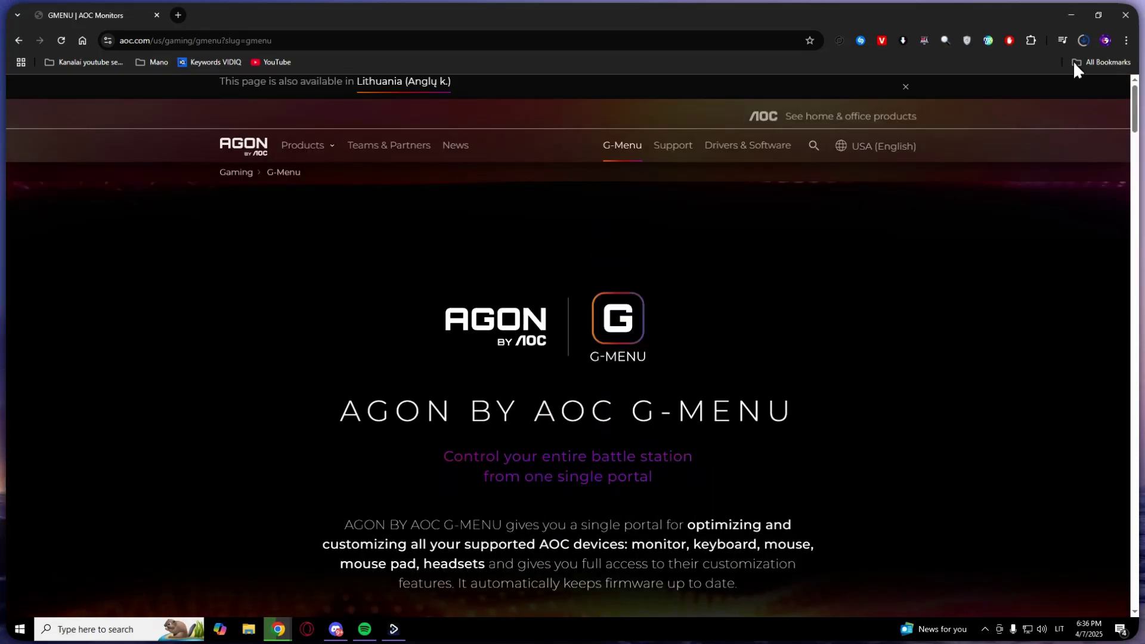
{"action": "left_click", "coordinate": [1083, 41]}
{"action": "left_click", "coordinate": [1083, 41]}
{"action": "scroll", "coordinate": [818, 259], "scroll_direction": "down", "scroll_amount": 12}
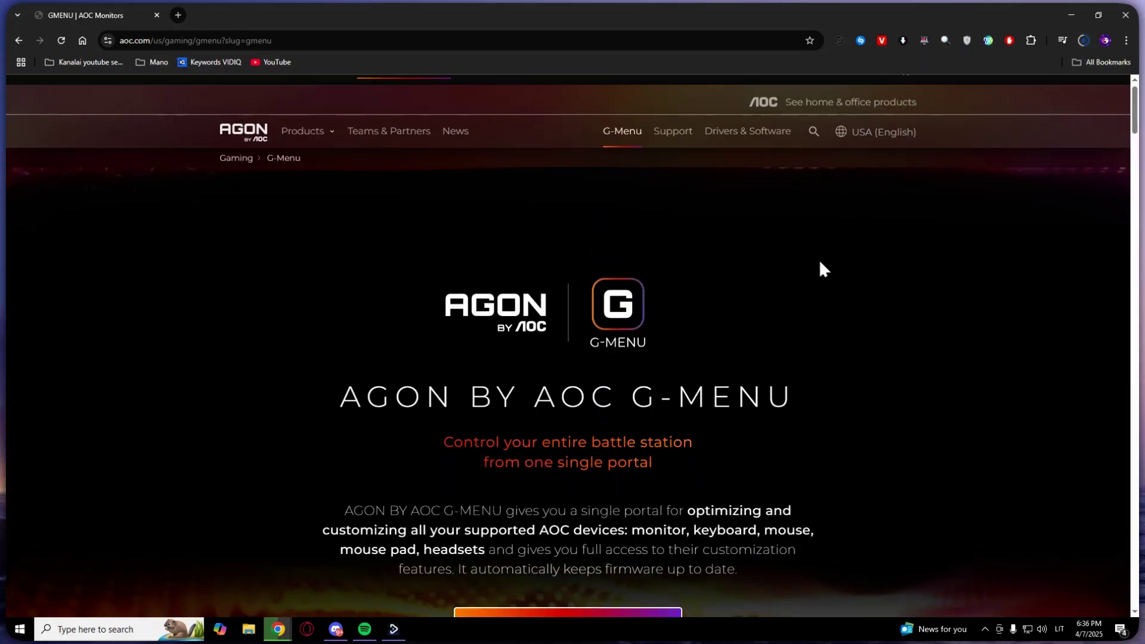
{"action": "scroll", "coordinate": [808, 250], "scroll_direction": "down", "scroll_amount": 3}
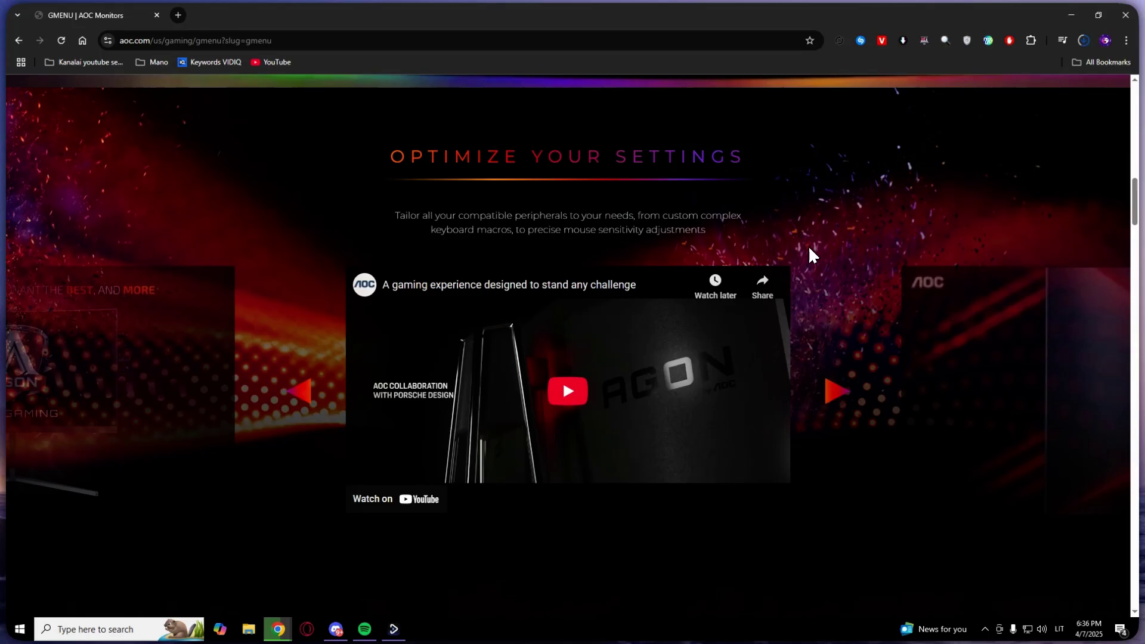
{"action": "scroll", "coordinate": [808, 251], "scroll_direction": "up", "scroll_amount": 5}
{"action": "scroll", "coordinate": [158, 418], "scroll_direction": "up", "scroll_amount": 2}
{"action": "scroll", "coordinate": [158, 417], "scroll_direction": "up", "scroll_amount": 1}
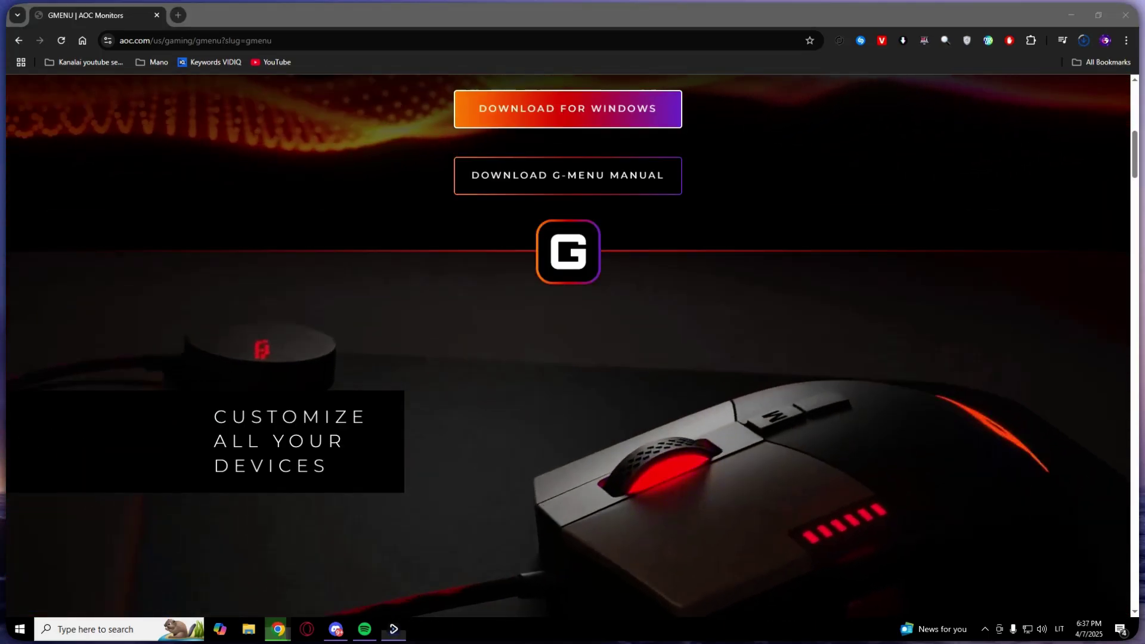
{"action": "scroll", "coordinate": [781, 176], "scroll_direction": "up", "scroll_amount": 1}
{"action": "scroll", "coordinate": [781, 176], "scroll_direction": "up", "scroll_amount": 8}
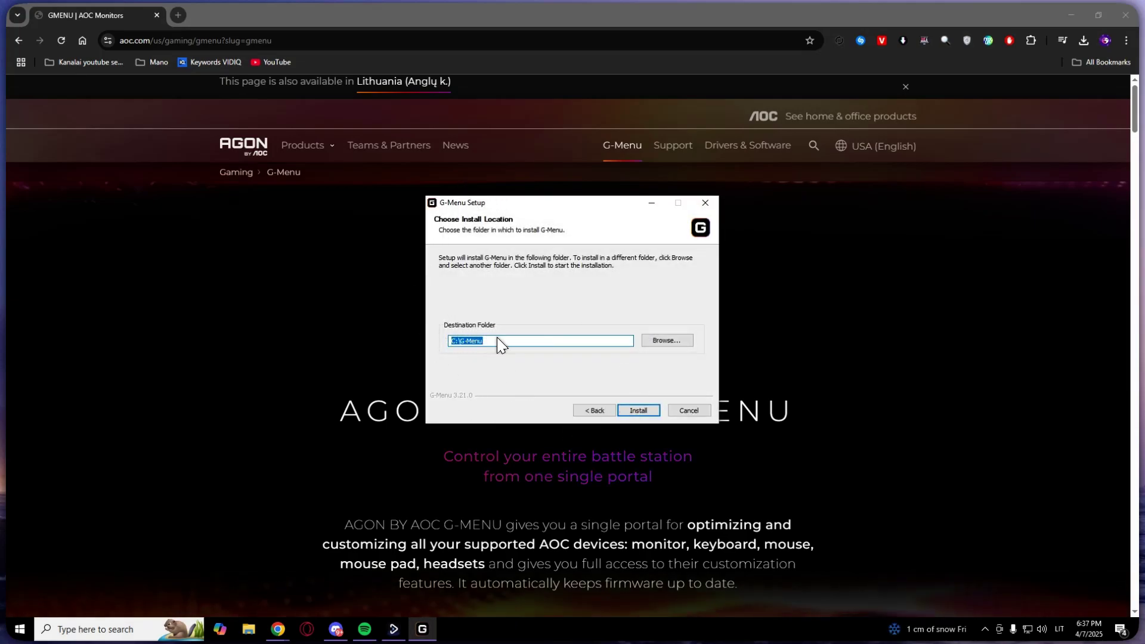
Keep the default G-Menu destination folder and start the installation
{"action": "left_click", "coordinate": [636, 410]}
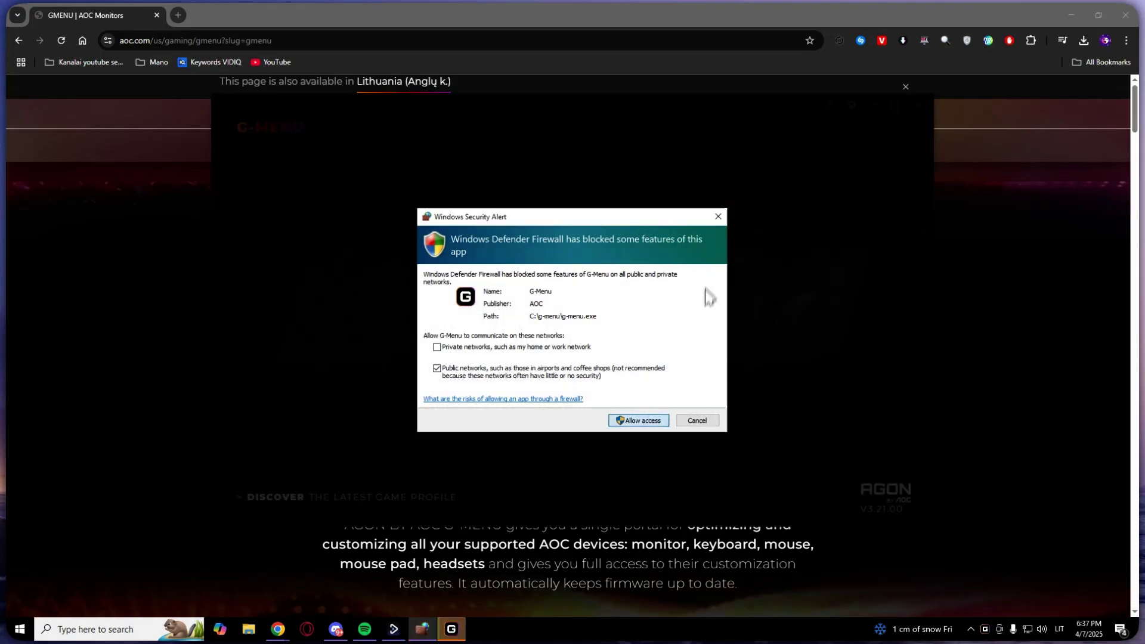
Allow G-Menu network access through the firewall and shift its window slightly down and right
{"action": "left_click", "coordinate": [641, 421]}
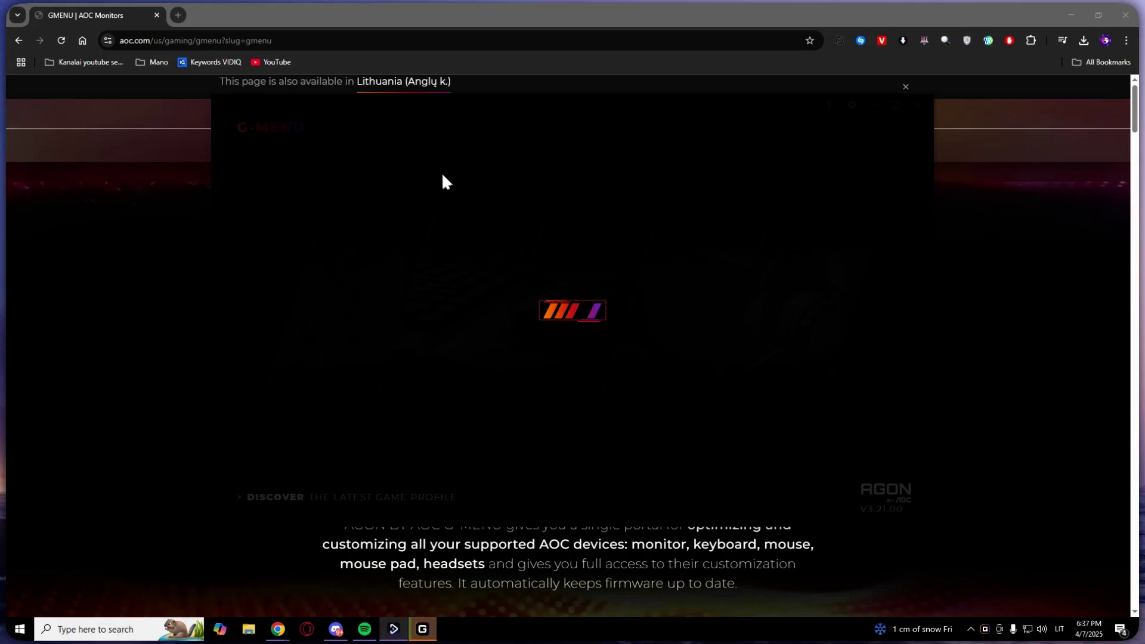
{"action": "left_click_drag", "start_coordinate": [309, 106], "coordinate": [352, 119]}
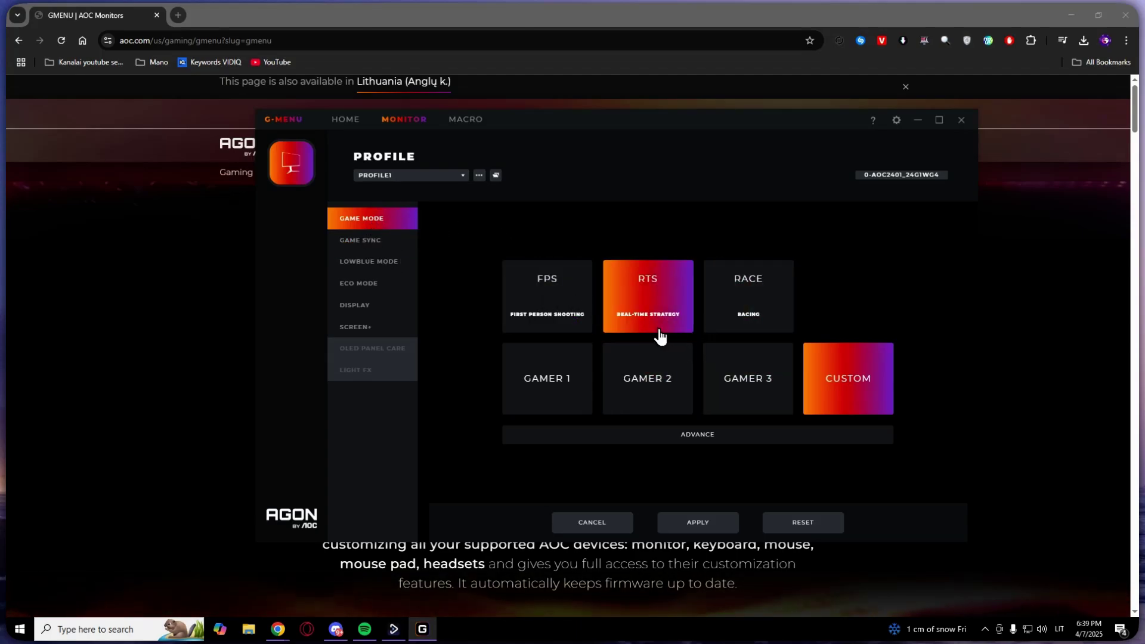
Under Game Sync, set Lowblue Mode to the INTERNET preset, then go to Eco Mode
{"action": "left_click", "coordinate": [371, 244]}
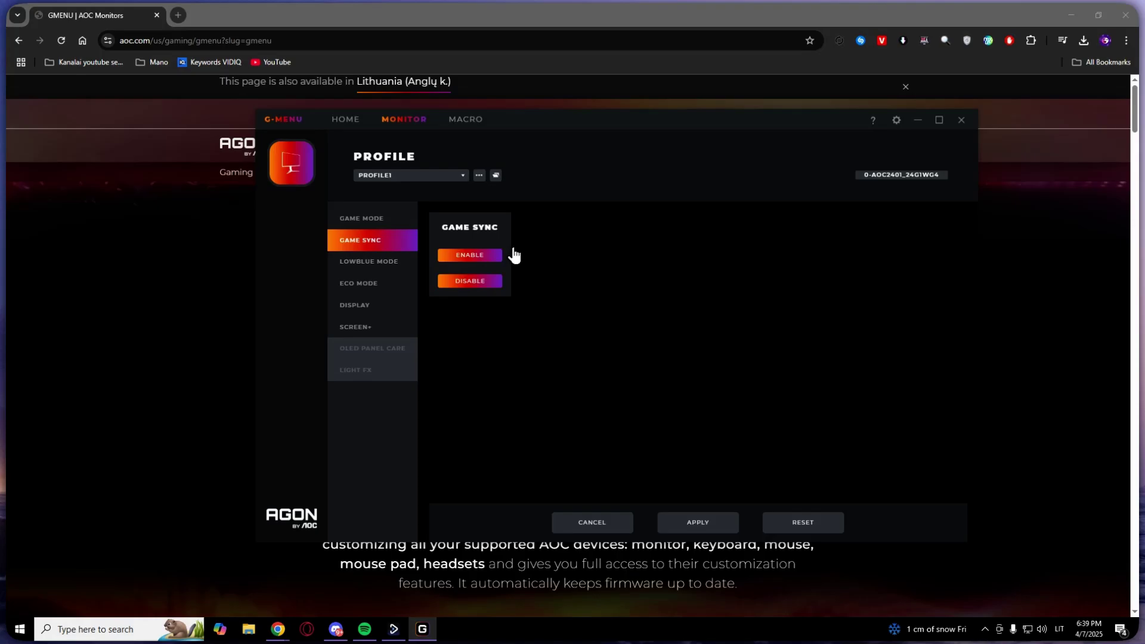
{"action": "left_click", "coordinate": [392, 266]}
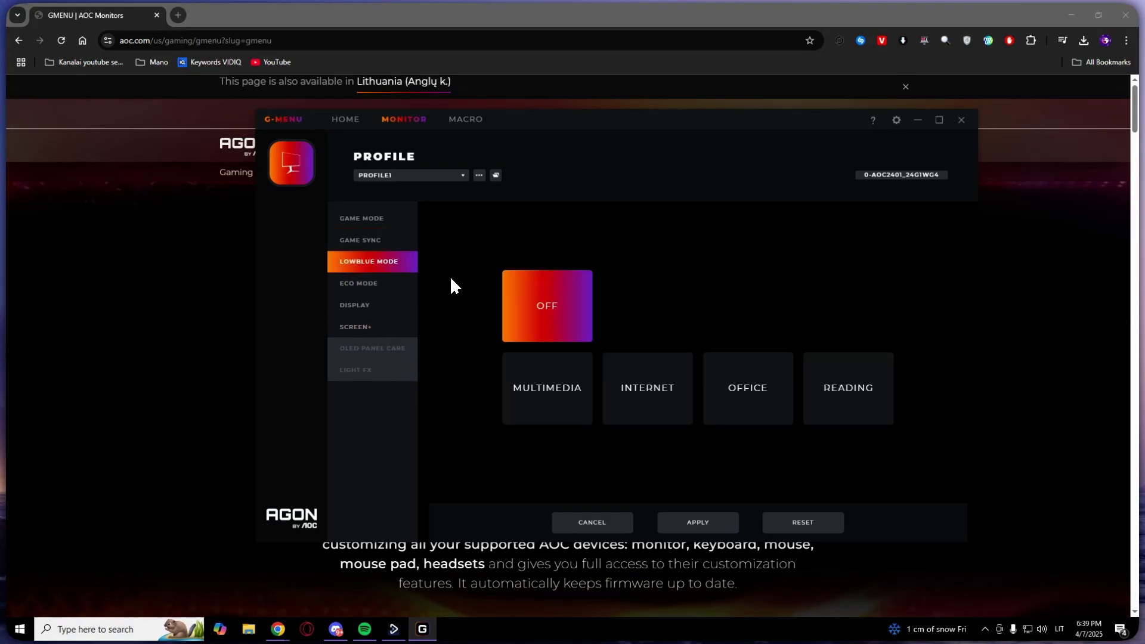
{"action": "left_click", "coordinate": [613, 389]}
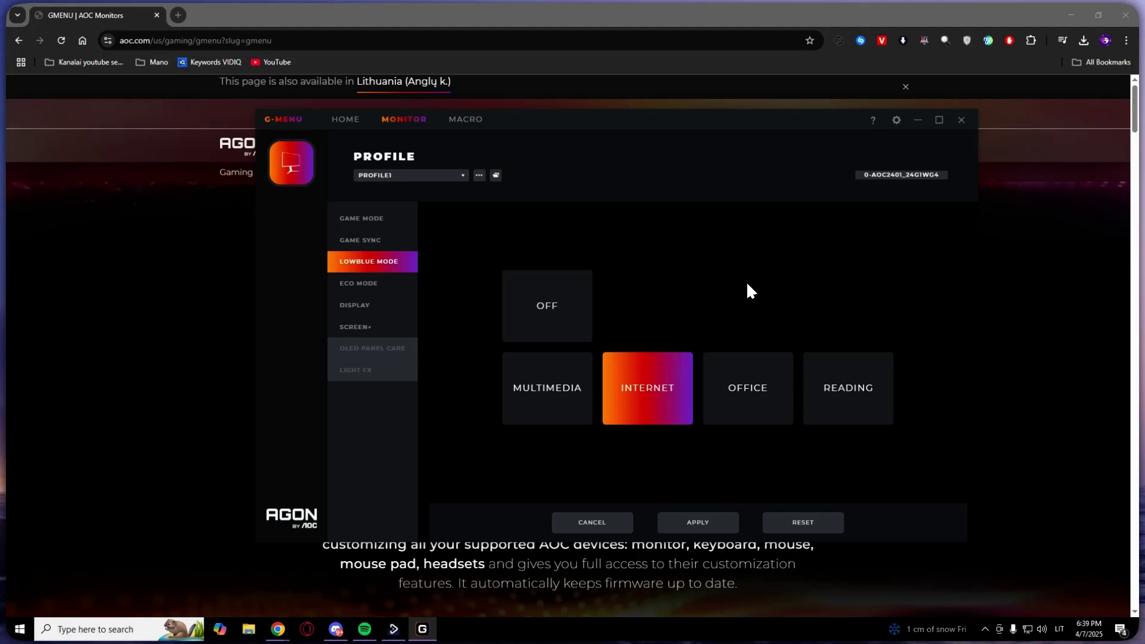
{"action": "left_click", "coordinate": [351, 284]}
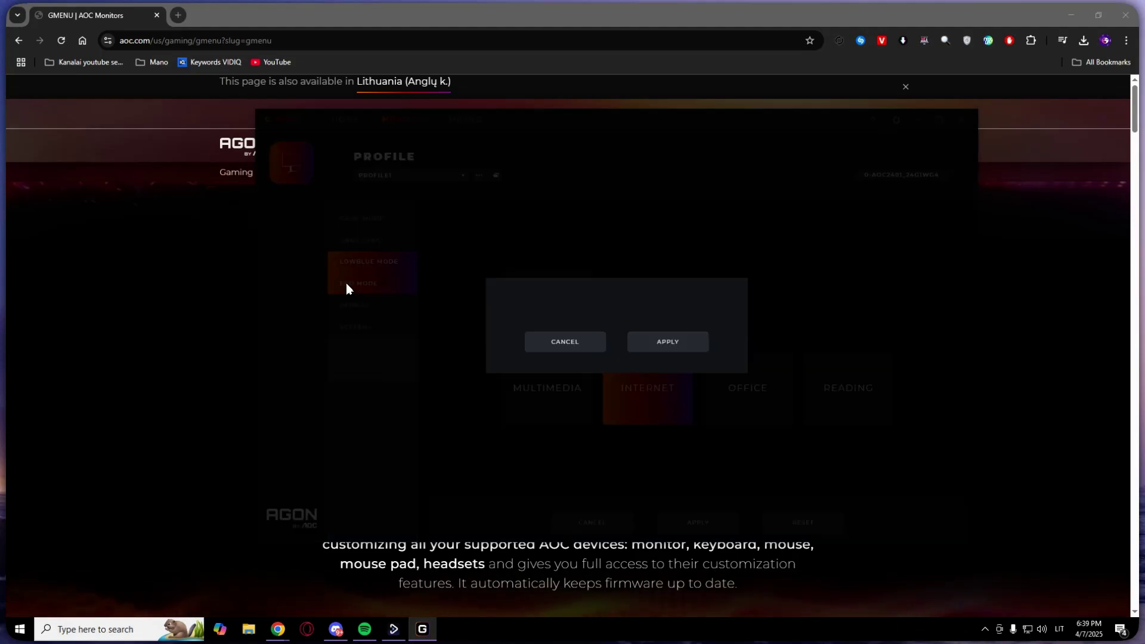
Answer the 'Setting has changed' prompt and open the Display settings page
{"action": "left_click", "coordinate": [565, 349]}
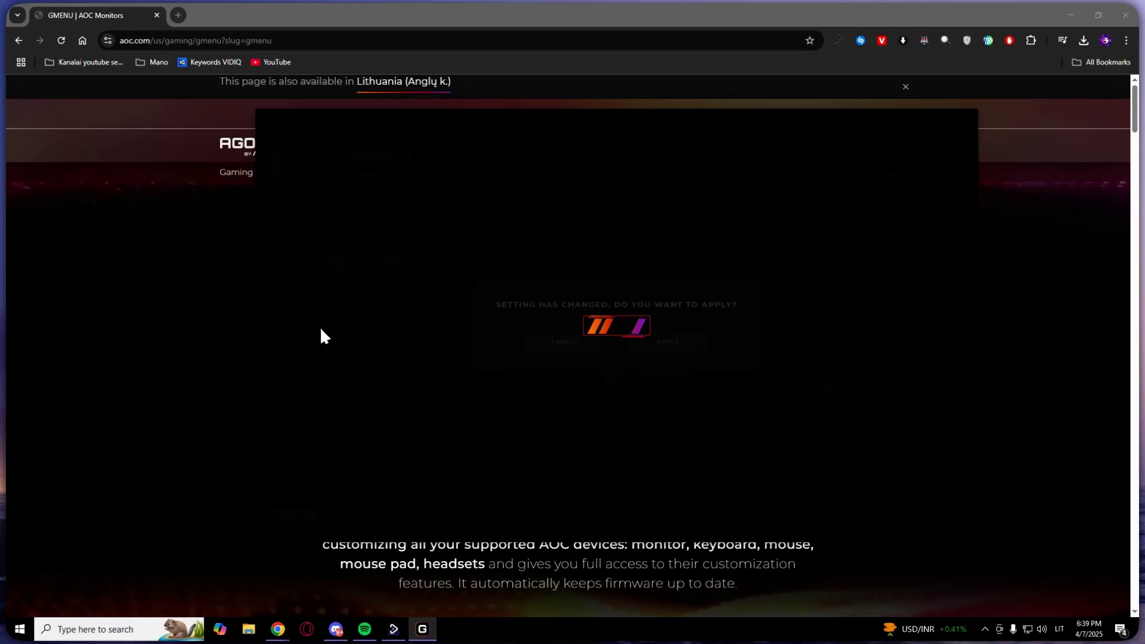
{"action": "left_click", "coordinate": [347, 307]}
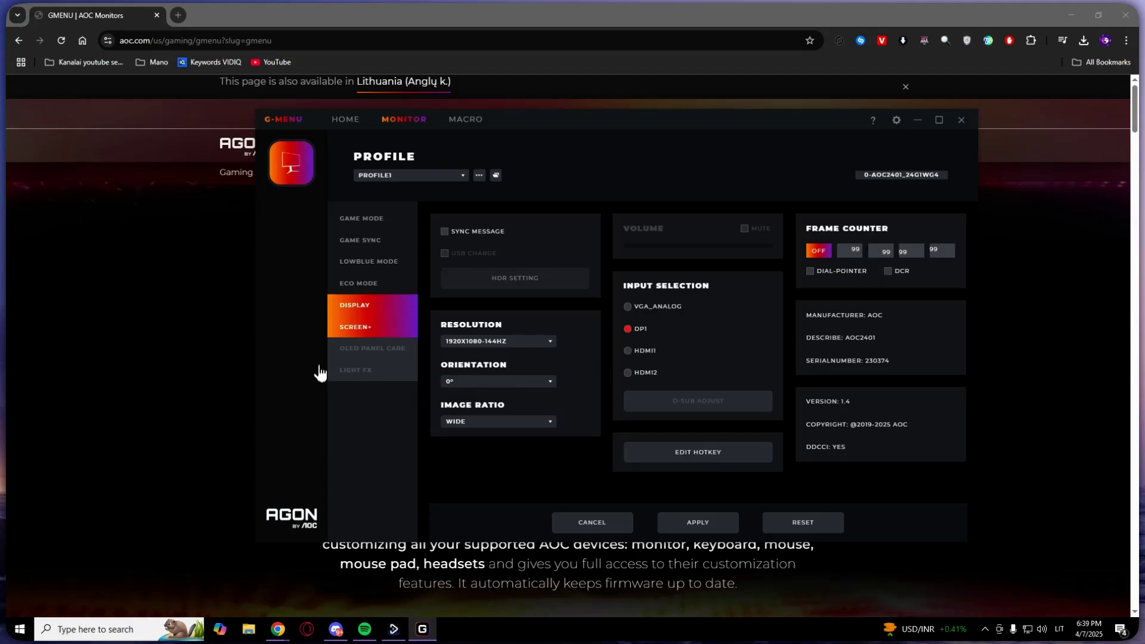
Step back through Lowblue Mode and Game Sync to the Game Mode presets
{"action": "left_click", "coordinate": [380, 262]}
{"action": "left_click", "coordinate": [378, 246]}
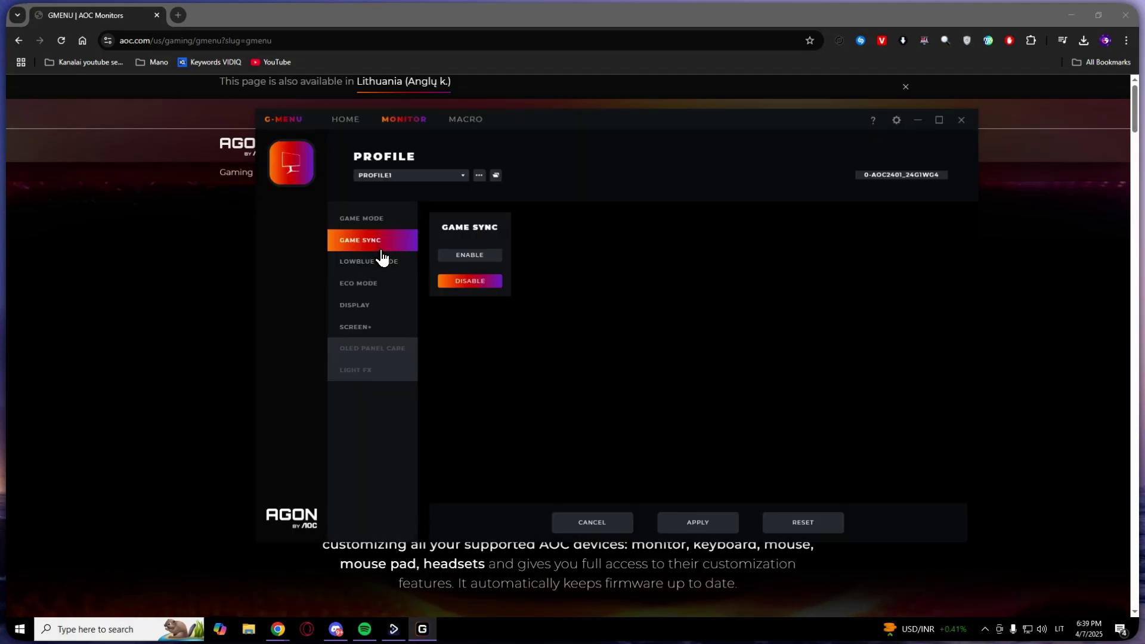
{"action": "left_click", "coordinate": [382, 220]}
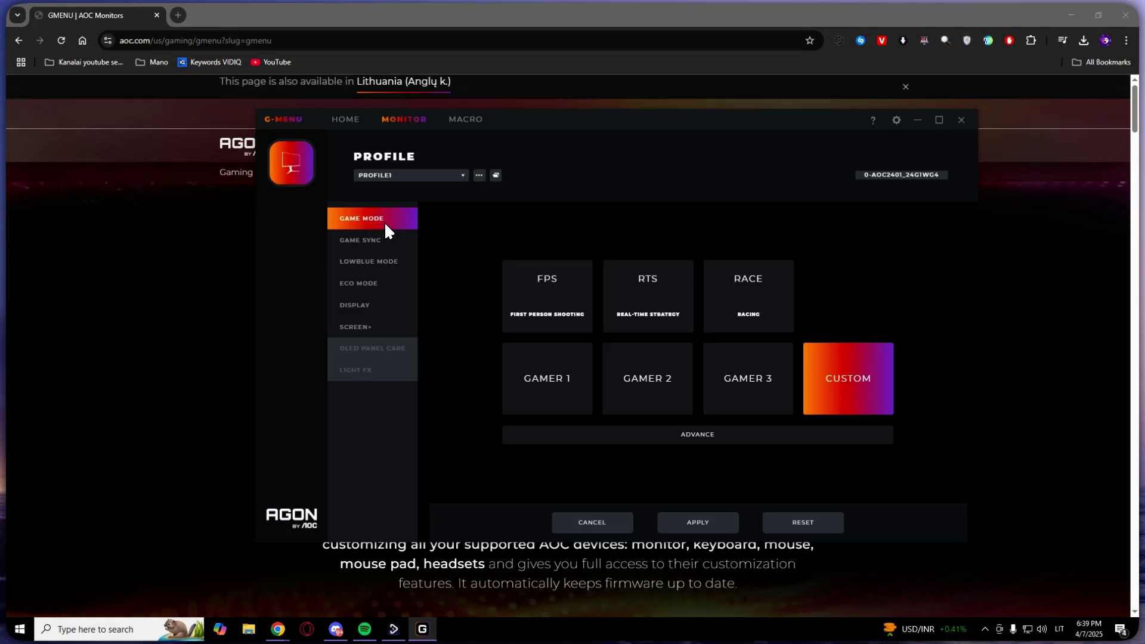